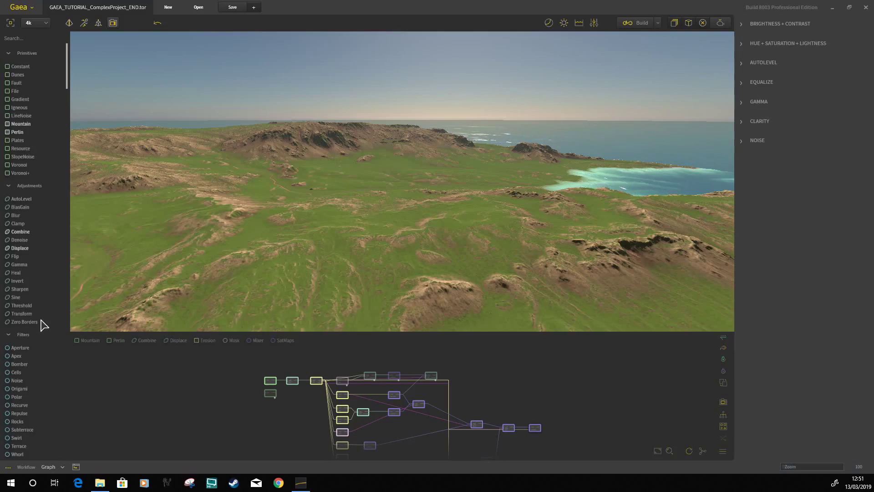
Orbit toward the coastline and hide the water from the terrain render.
left_click_drag(307, 244, 330, 209)
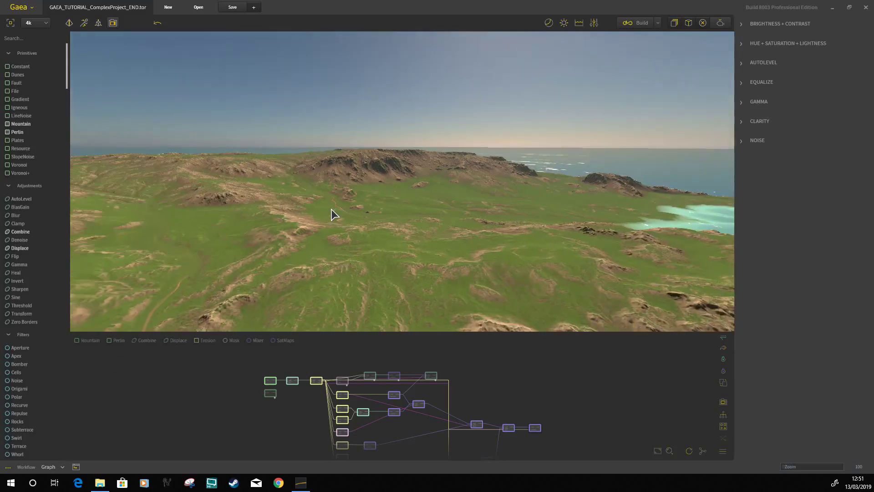
left_click_drag(382, 210, 429, 199)
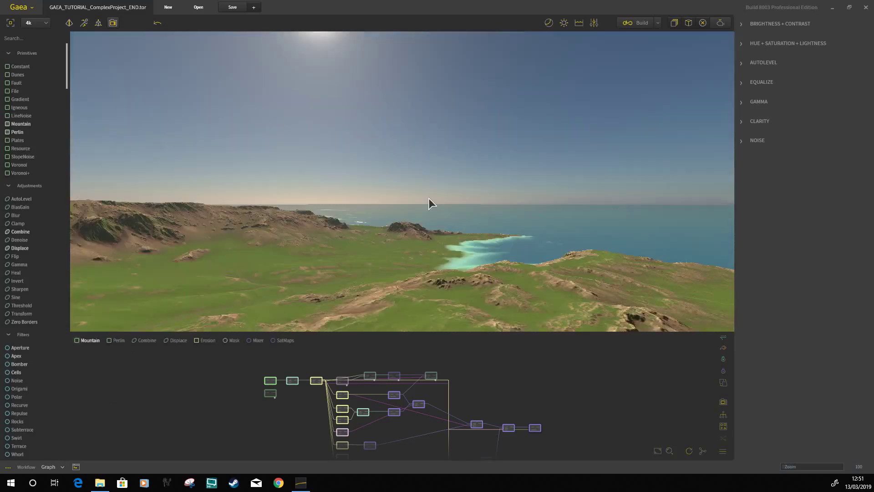
scroll(430, 212, "up", 3)
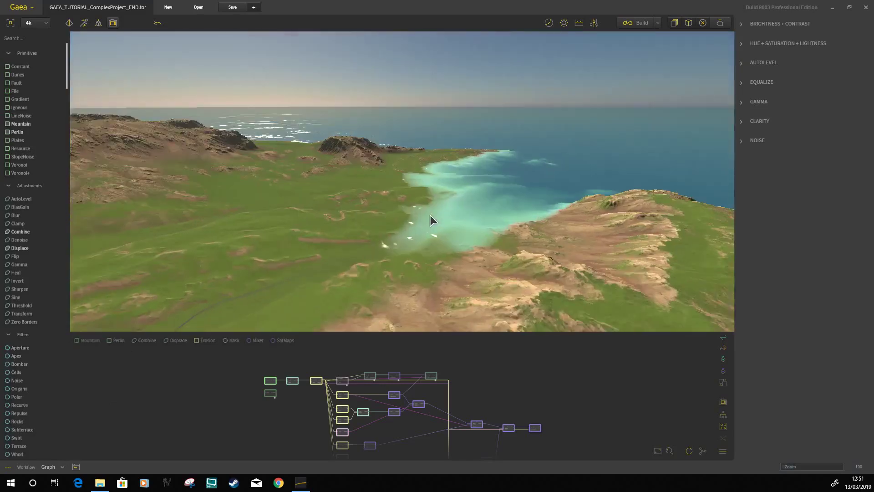
mouse_move(433, 217)
left_mouse_down()
mouse_move(375, 197)
mouse_move(273, 202)
mouse_move(285, 198)
mouse_move(292, 197)
mouse_move(272, 208)
mouse_move(248, 200)
mouse_move(443, 232)
mouse_move(511, 211)
mouse_move(511, 226)
mouse_move(351, 182)
mouse_move(376, 178)
mouse_move(326, 182)
left_mouse_up()
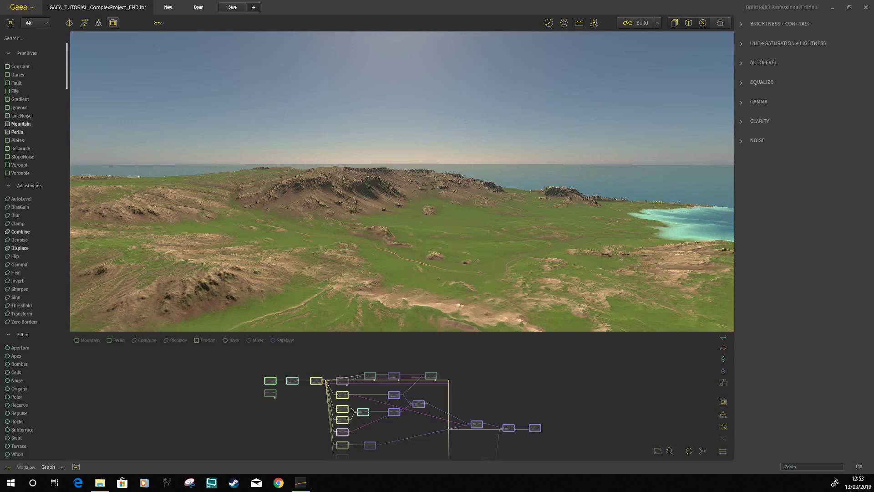
left_click(563, 26)
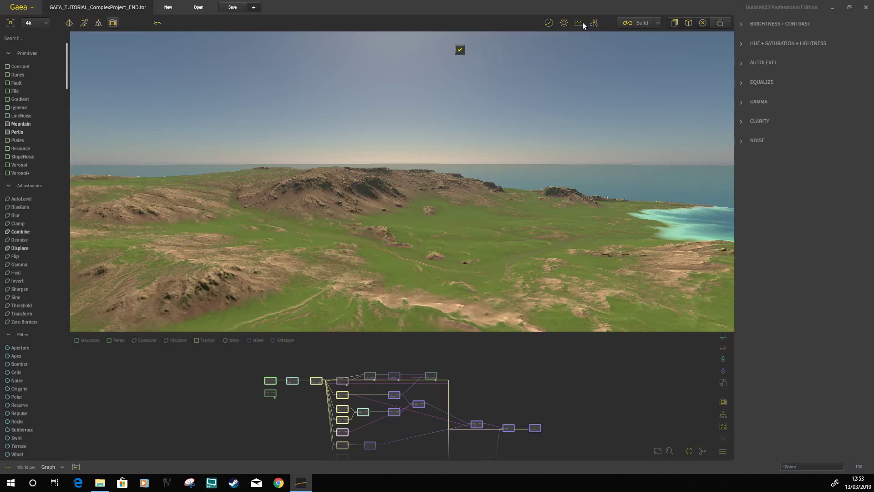
left_click(459, 50)
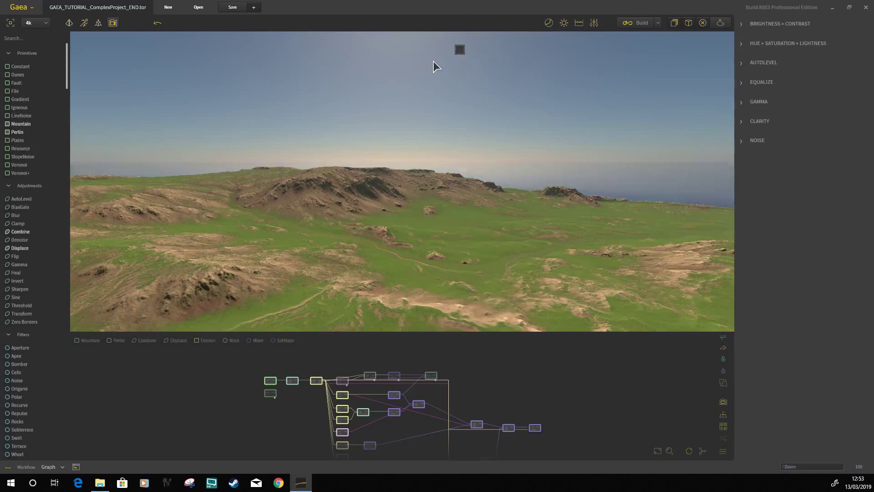
Switch the terrain to the neutral white viewport material.
left_click(551, 22)
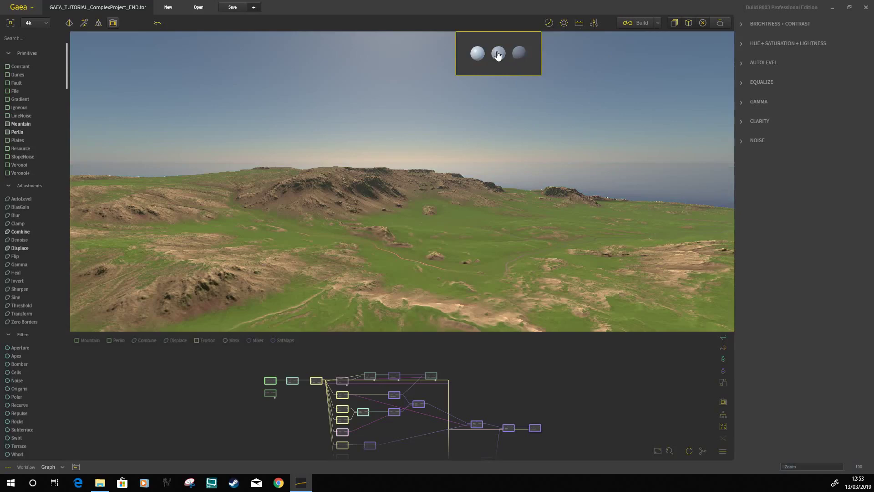
left_click(498, 56)
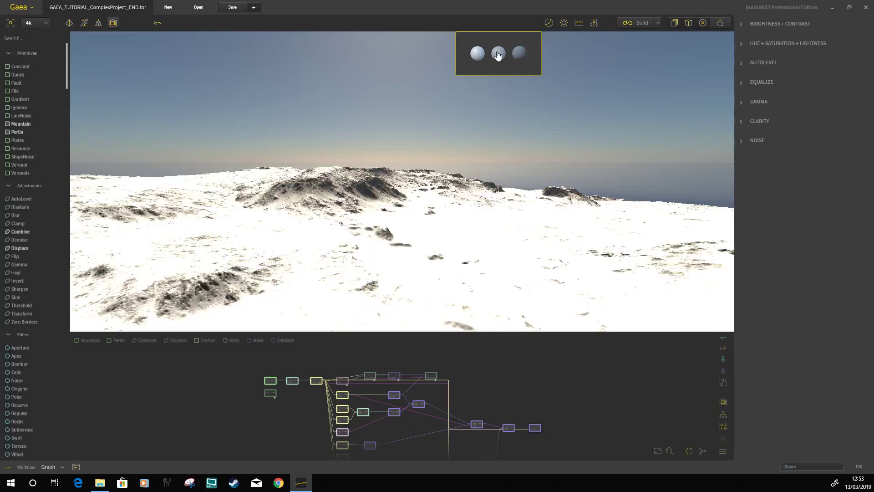
left_click(565, 23)
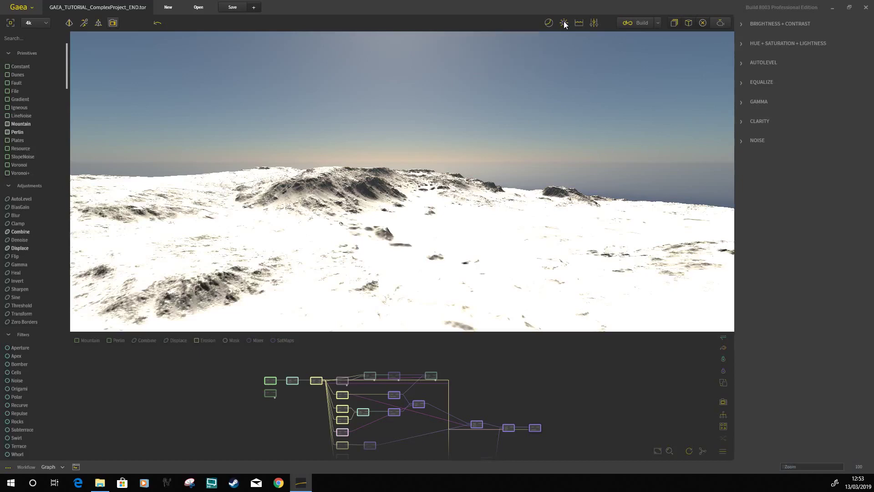
Reduce the scene lighting brightness to 114%.
mouse_move(481, 108)
left_mouse_down()
mouse_move(470, 109)
mouse_move(469, 121)
mouse_move(452, 122)
left_mouse_up()
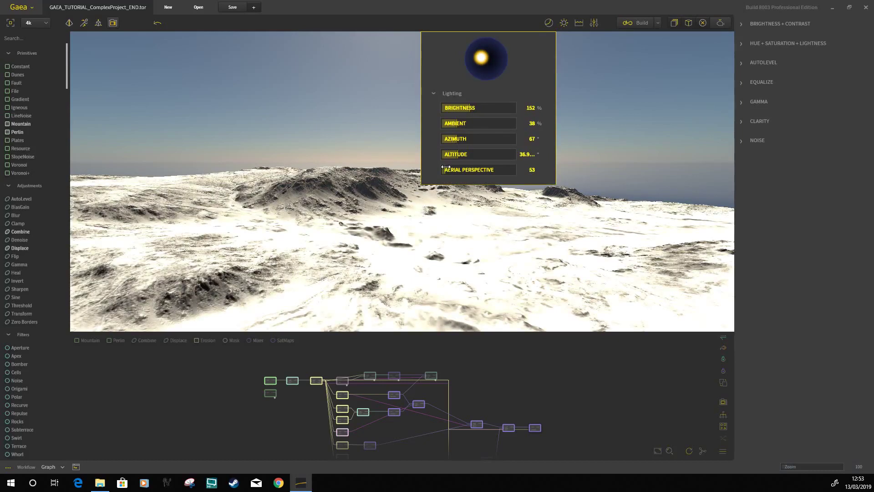
left_click_drag(469, 107, 463, 107)
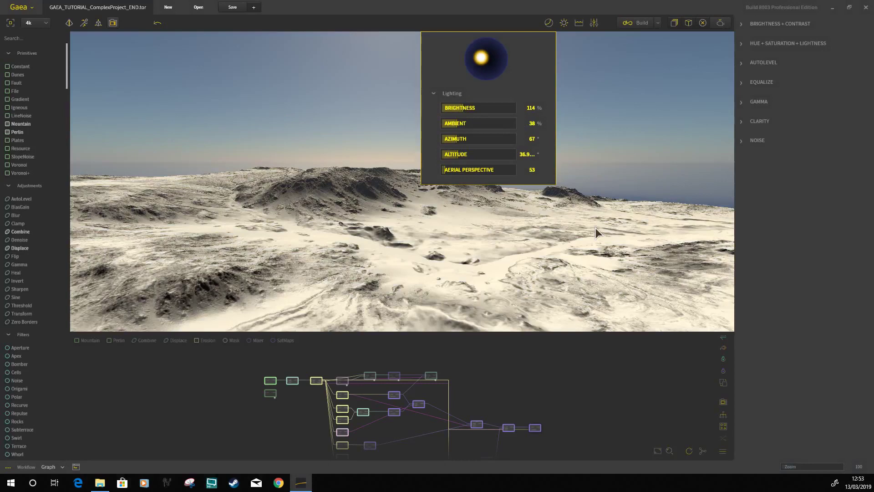
left_click(562, 24)
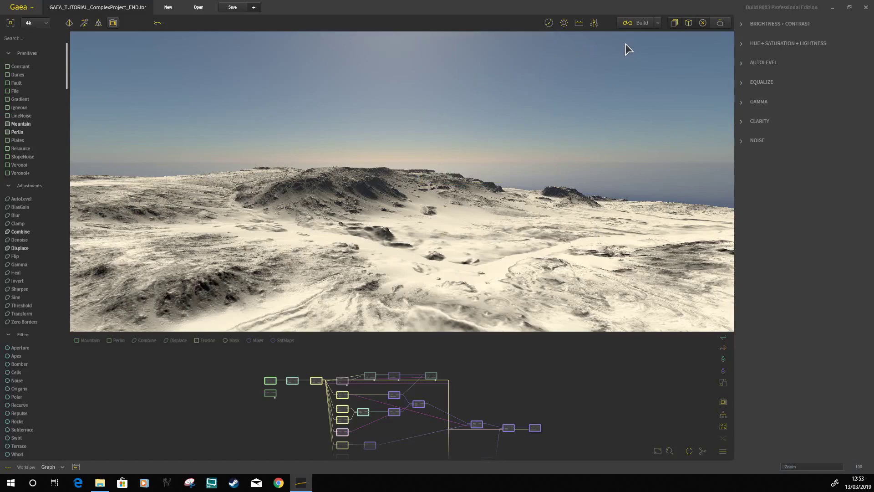
mouse_move(628, 49)
left_mouse_down()
mouse_move(337, 194)
mouse_move(457, 251)
mouse_move(658, 273)
left_mouse_up()
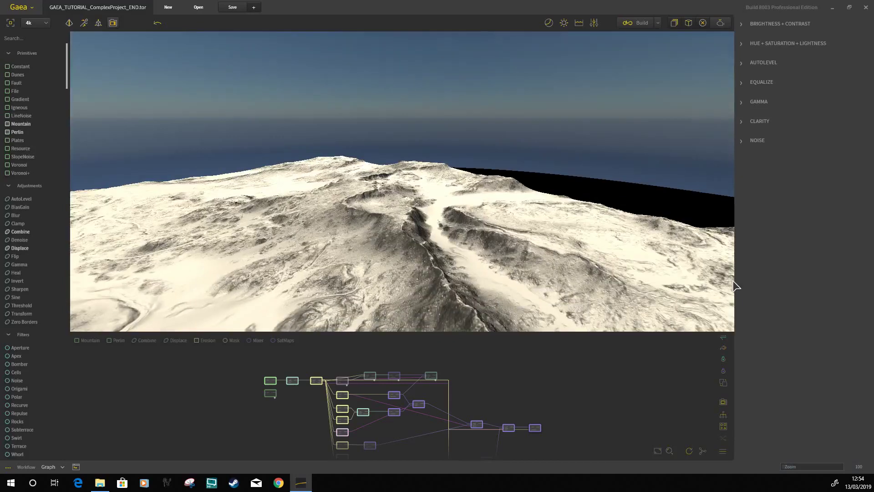
mouse_move(657, 274)
left_mouse_down()
mouse_move(735, 287)
mouse_move(529, 255)
mouse_move(564, 262)
left_mouse_up()
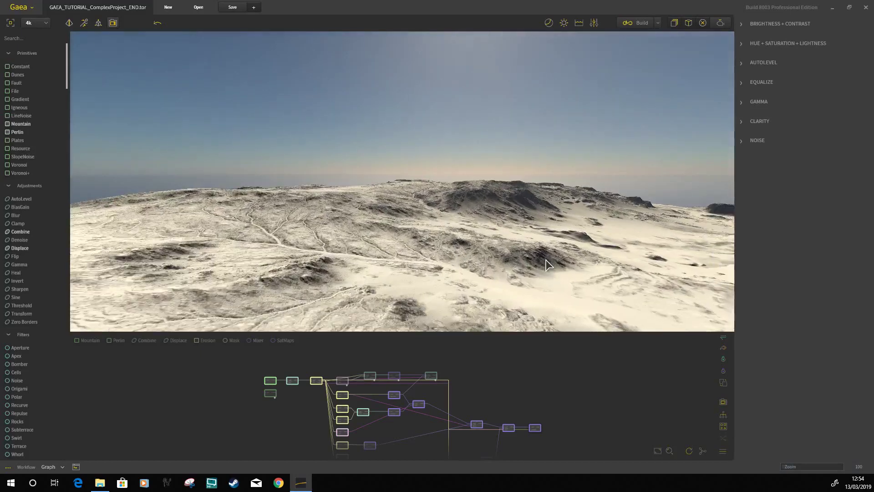
scroll(564, 261, "up", 2)
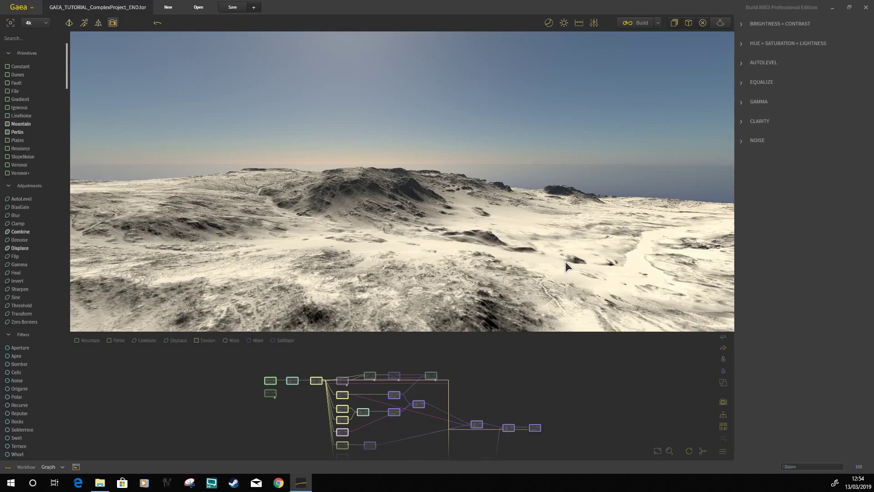
mouse_move(302, 244)
left_mouse_down()
mouse_move(431, 250)
mouse_move(695, 241)
left_mouse_up()
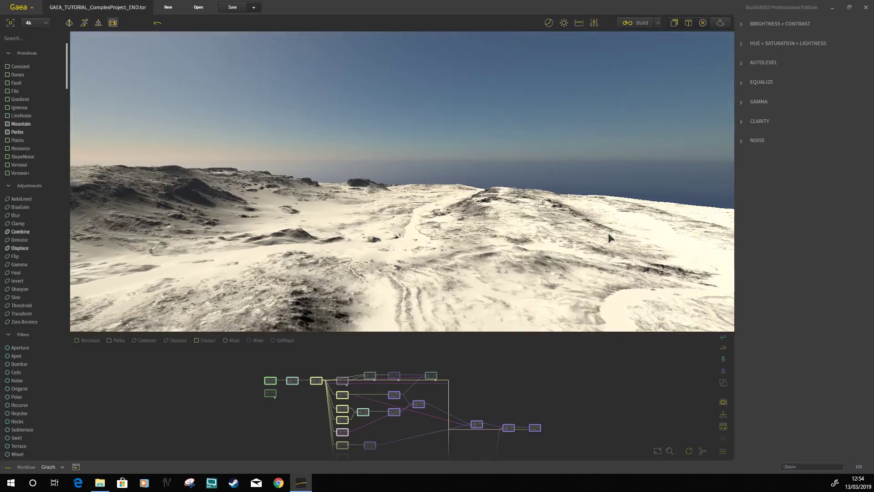
left_click_drag(519, 214, 499, 214)
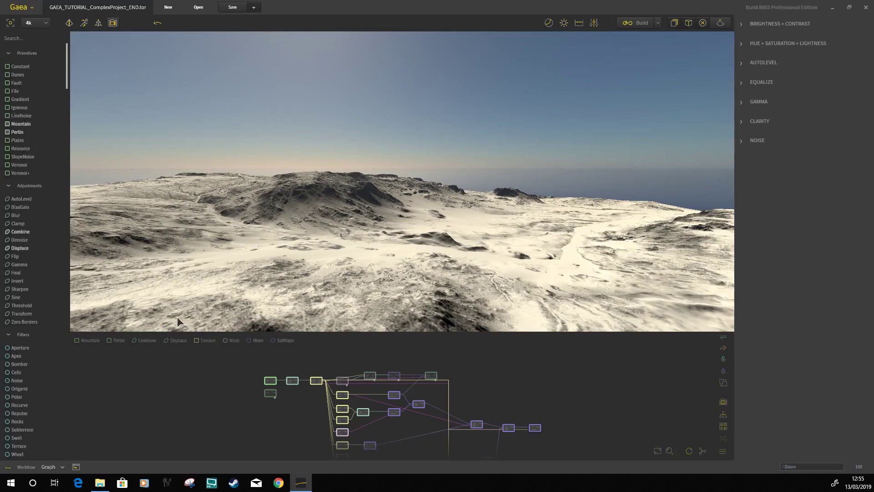
scroll(25, 371, "down", 2)
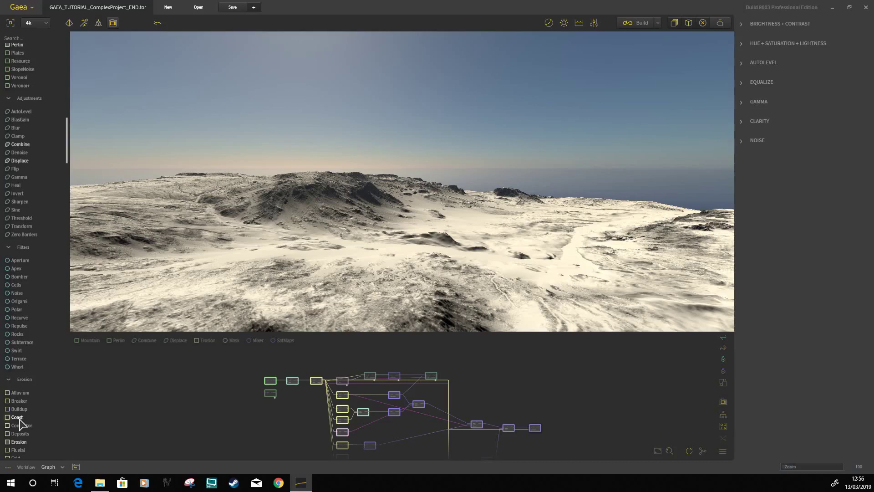
Orbit to a high view looking down across the ridges, sea behind.
mouse_move(299, 212)
left_mouse_down()
mouse_move(452, 225)
mouse_move(560, 218)
left_mouse_up()
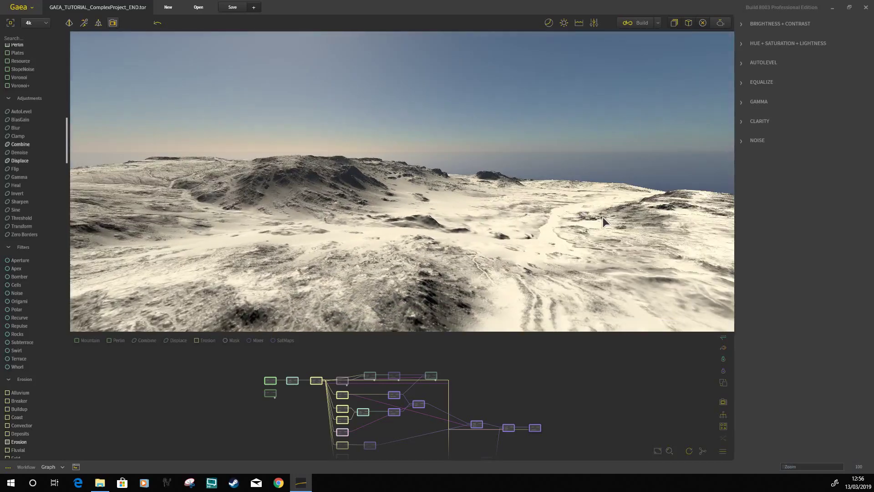
mouse_move(559, 217)
left_mouse_down()
mouse_move(507, 217)
mouse_move(478, 244)
mouse_move(407, 232)
mouse_move(633, 296)
left_mouse_up()
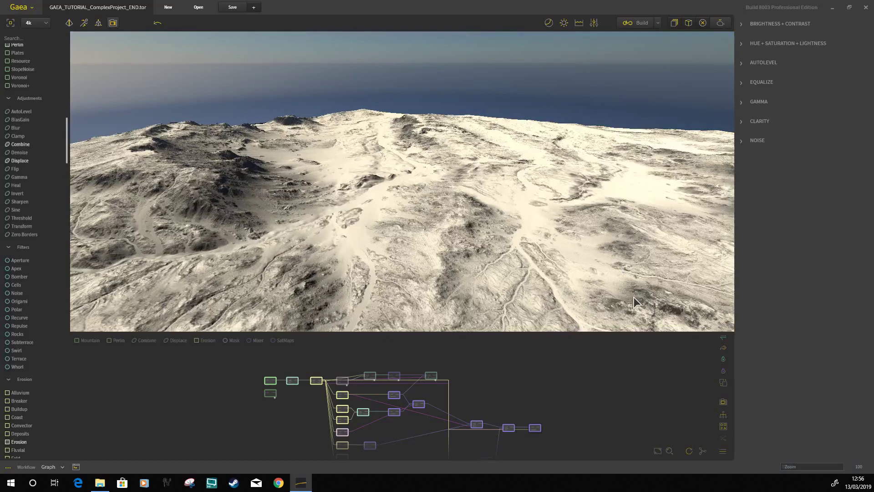